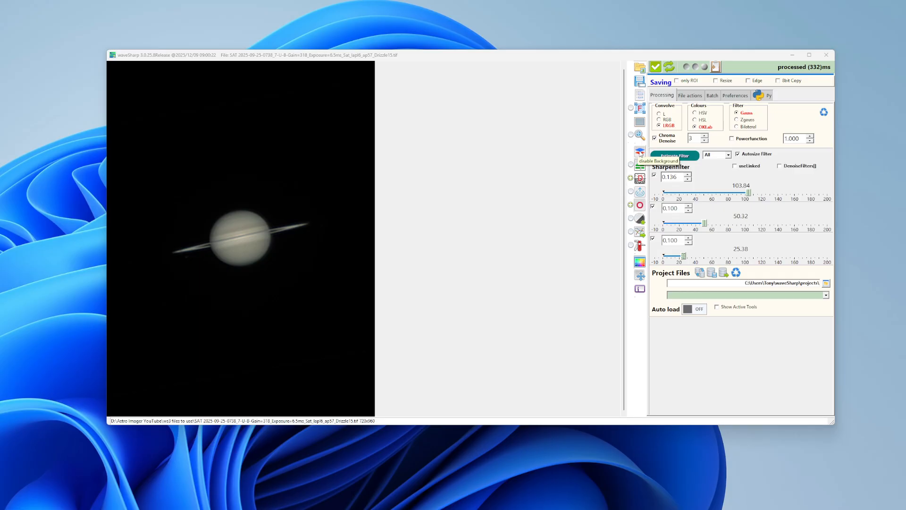
# Turn the background layer off and back on to compare the Saturn image with and without it.
pyautogui.click(641, 154)
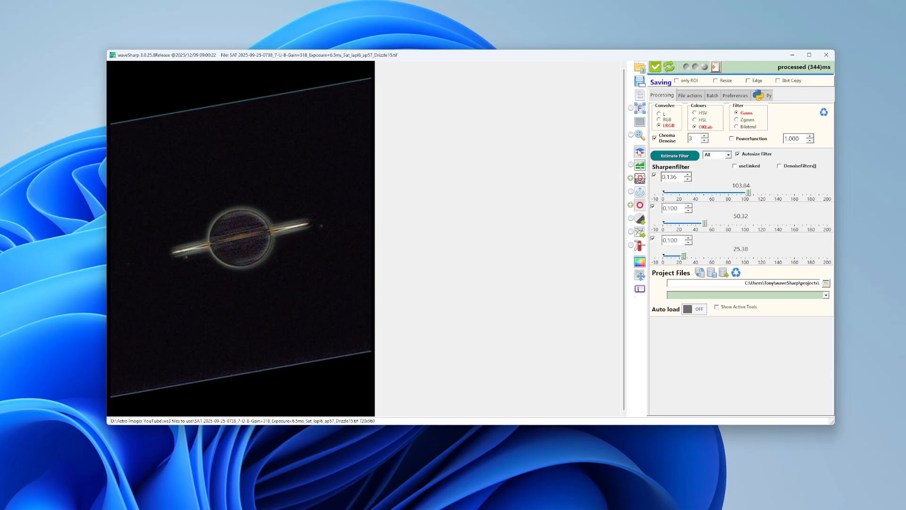
pyautogui.click(640, 152)
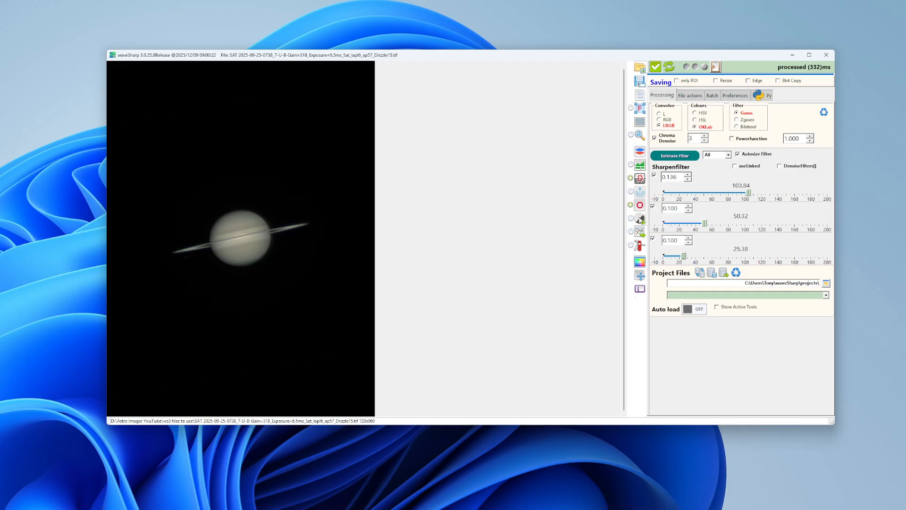
# Open the Local Contrast tool and activate it, keeping Clahe as the global method.
pyautogui.click(640, 219)
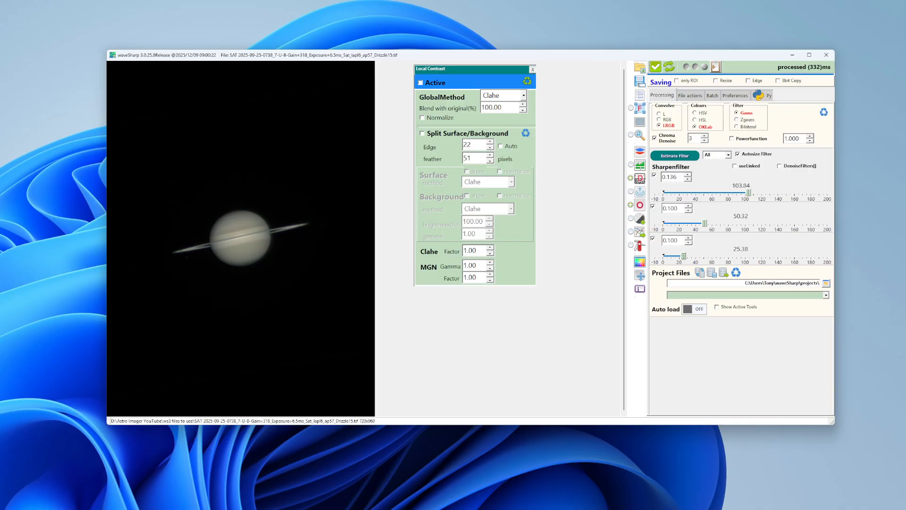
pyautogui.click(420, 83)
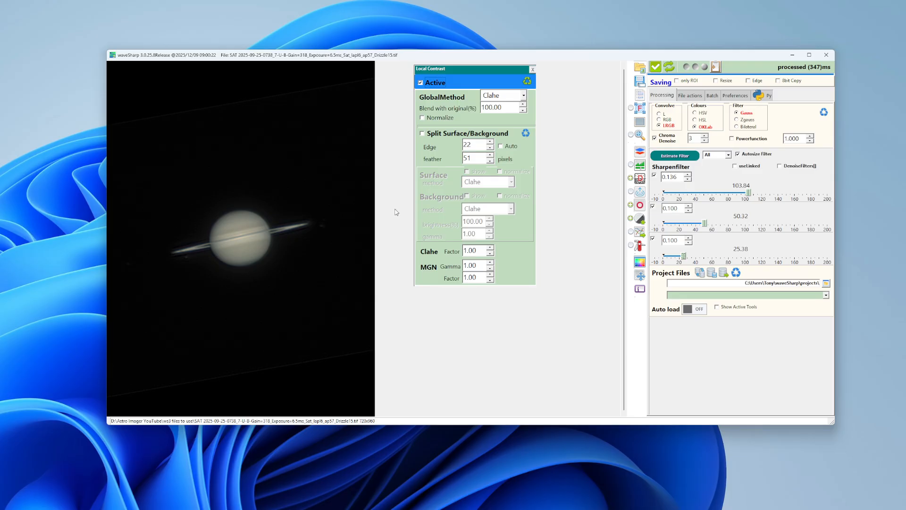
pyautogui.click(421, 83)
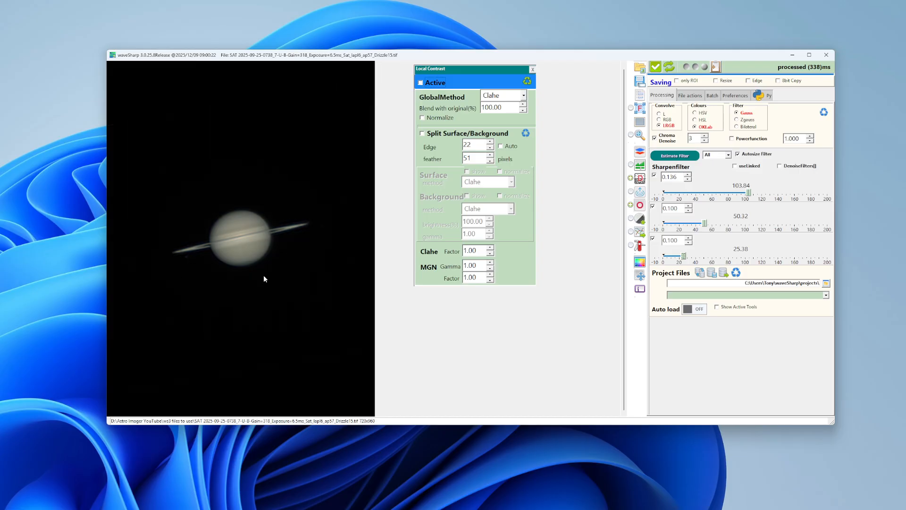
pyautogui.click(420, 83)
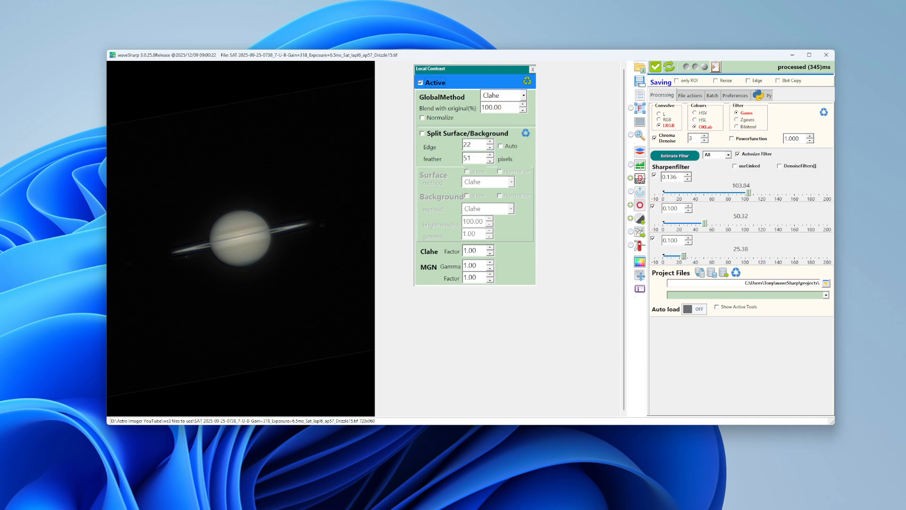
pyautogui.click(523, 96)
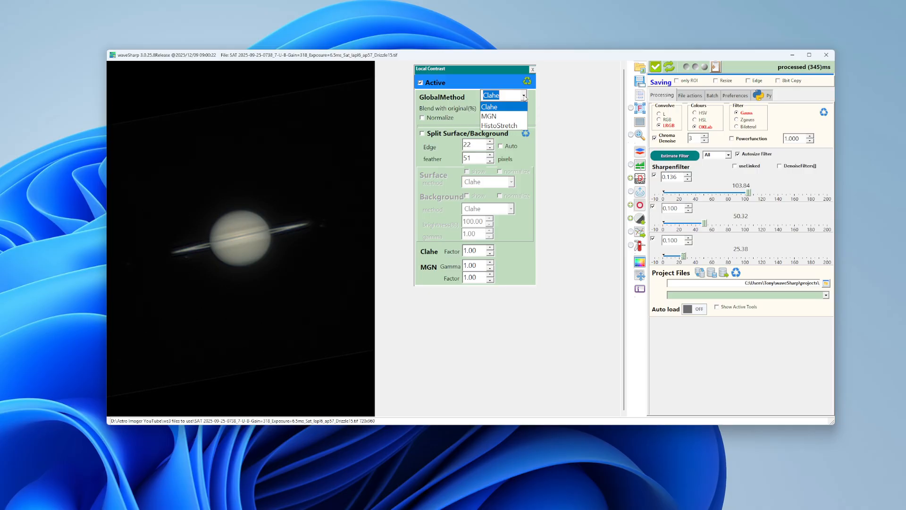
pyautogui.click(524, 96)
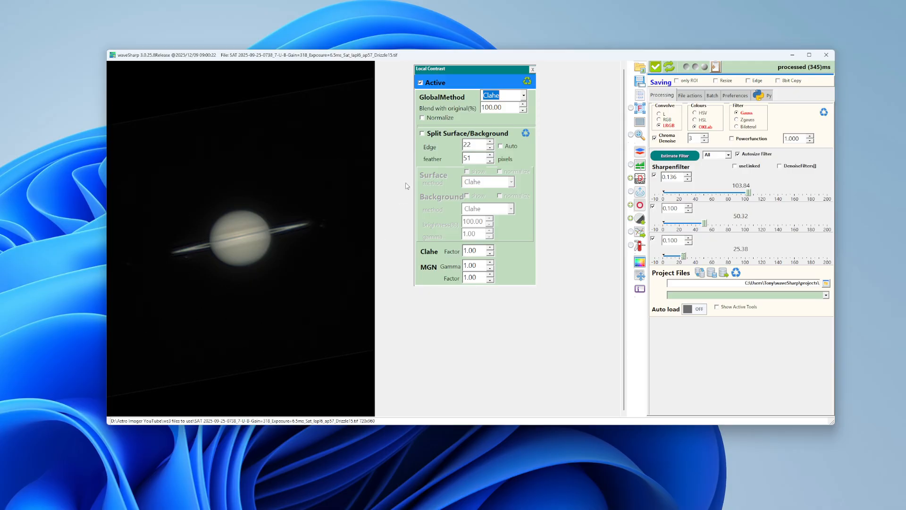
# Enable Split Surface/Background in Local Contrast and turn on normalize for the background.
pyautogui.click(422, 134)
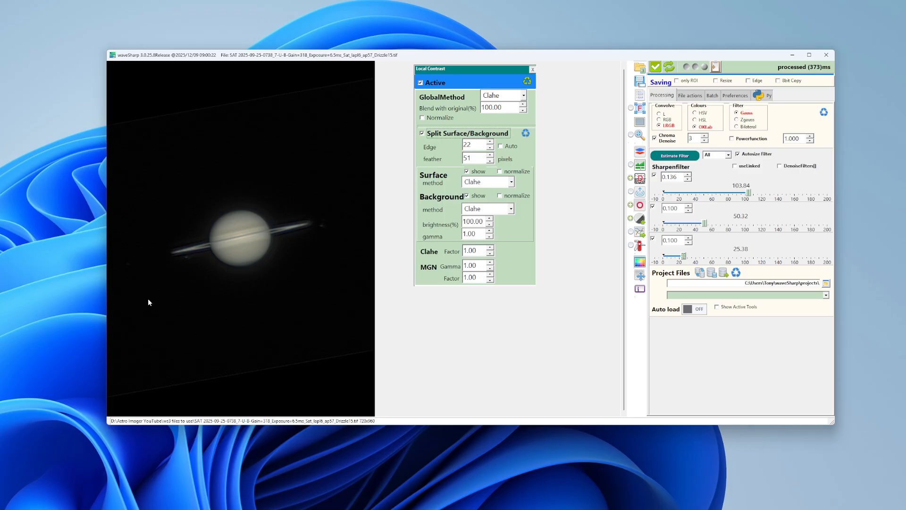
pyautogui.click(422, 135)
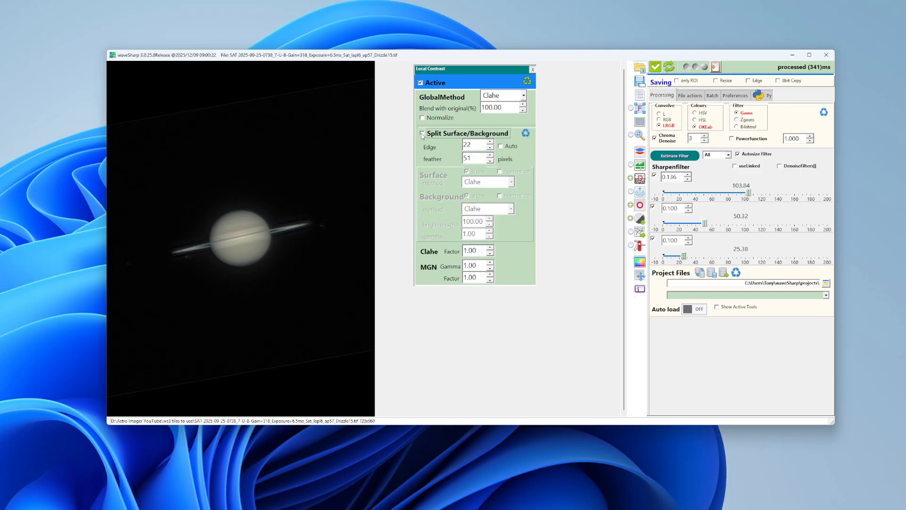
pyautogui.click(422, 134)
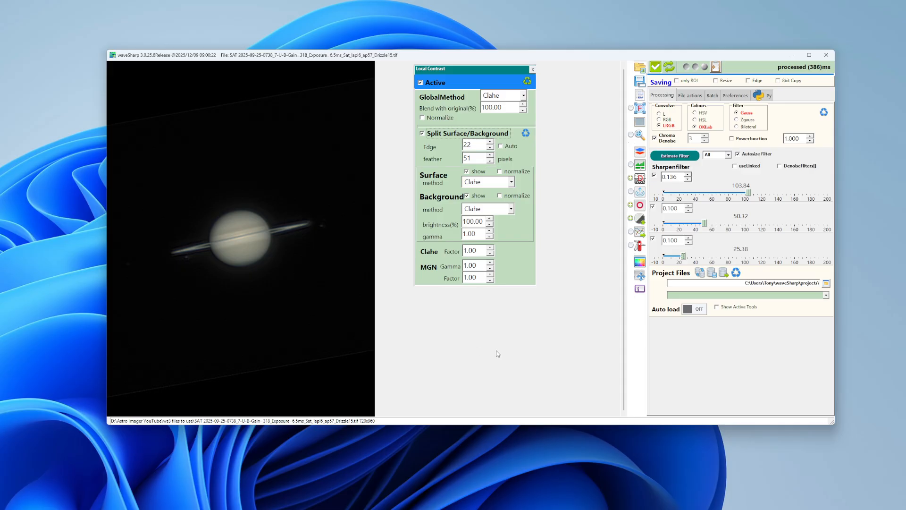
pyautogui.click(501, 147)
pyautogui.click(500, 196)
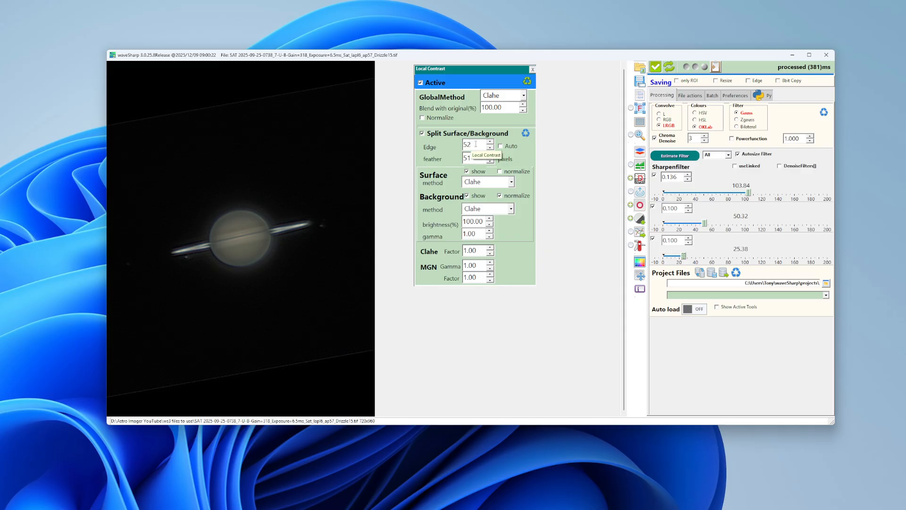
# Lower the surface/background split's Edge value to 2.
pyautogui.scroll(-2, 476, 144)
pyautogui.scroll(-3, 476, 144)
pyautogui.scroll(-4, 476, 142)
pyautogui.scroll(-5, 477, 142)
pyautogui.scroll(-4, 476, 142)
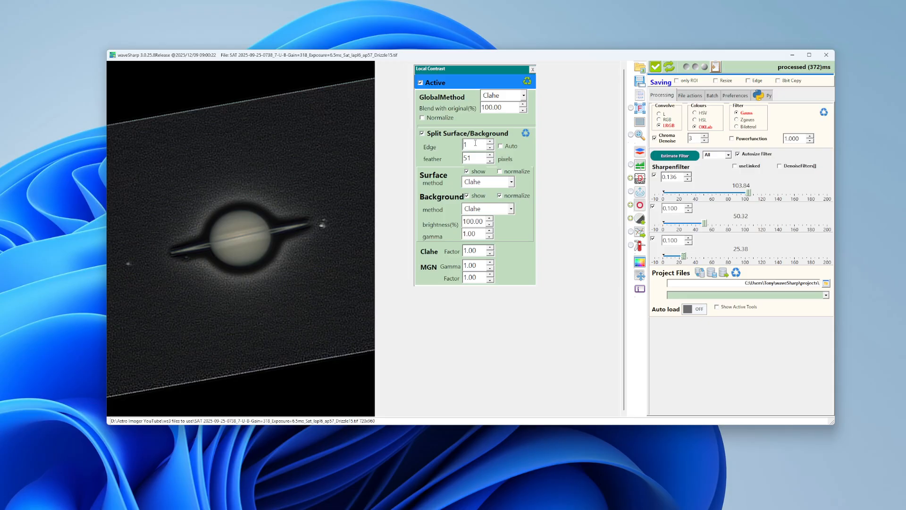
pyautogui.scroll(1, 475, 143)
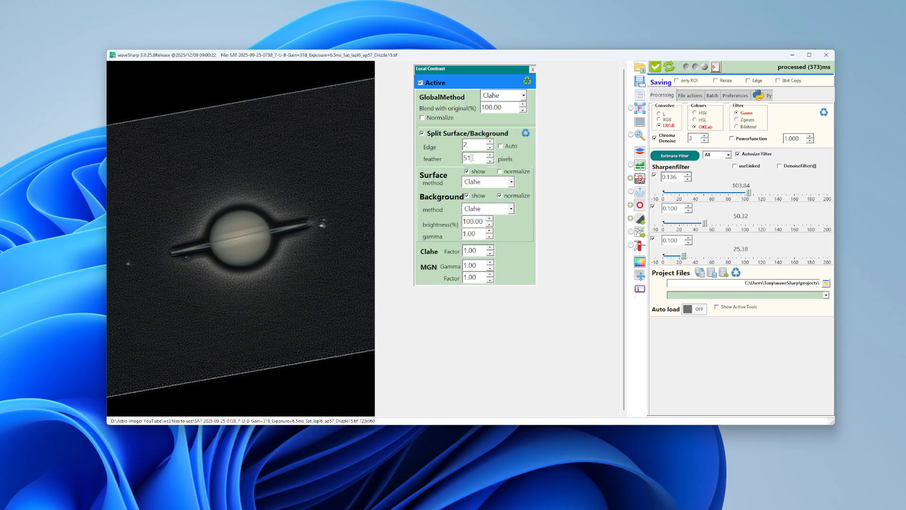
# Raise the surface/background split's feather to 91 pixels.
pyautogui.scroll(3, 473, 158)
pyautogui.scroll(8, 473, 157)
pyautogui.scroll(3, 474, 158)
pyautogui.scroll(4, 474, 157)
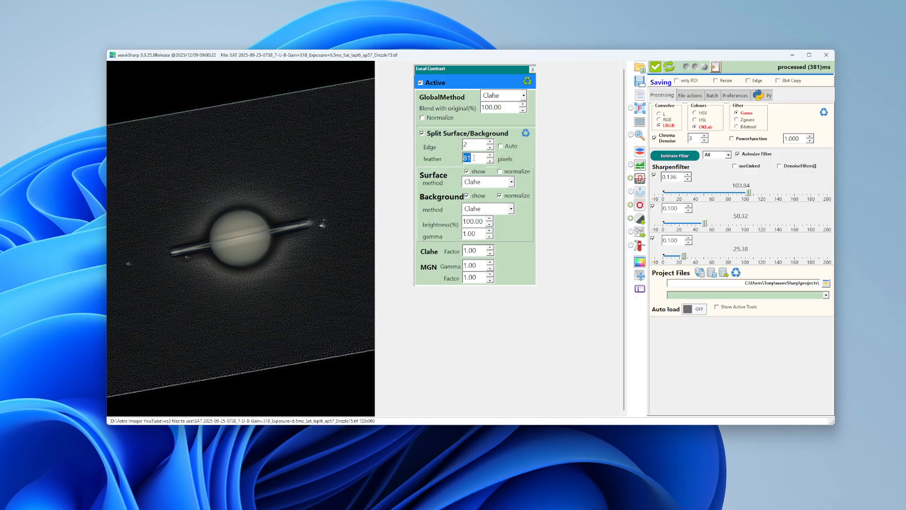
pyautogui.scroll(3, 474, 158)
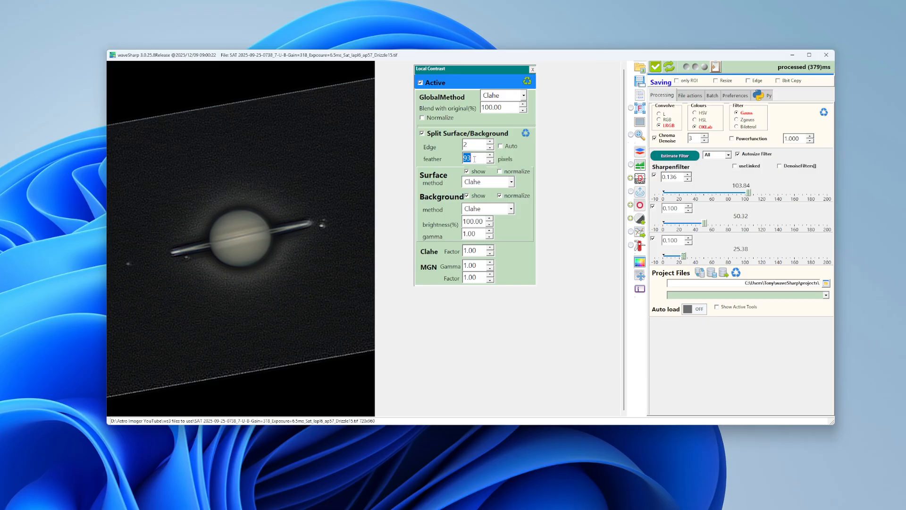
pyautogui.scroll(-2, 477, 160)
pyautogui.press('Return')
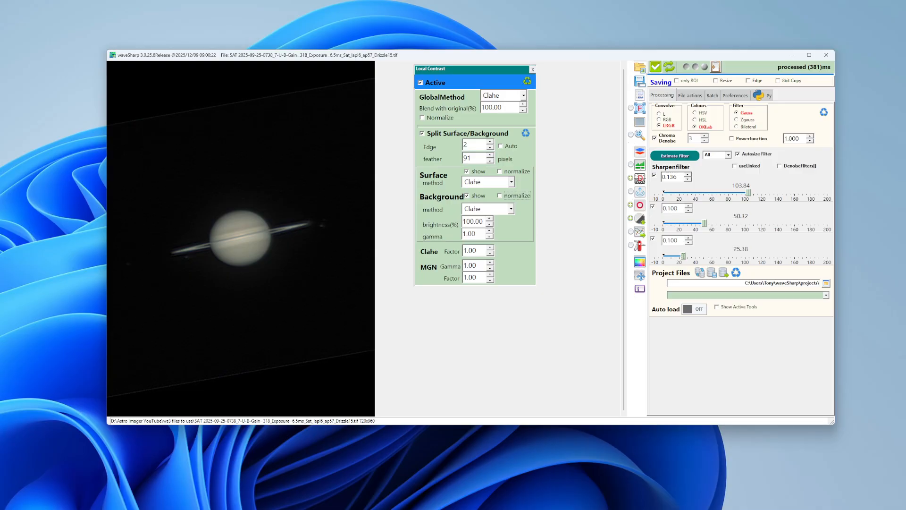
# Increase the background brightness to 136% in the Local Contrast settings.
pyautogui.click(481, 222)
pyautogui.click(489, 219)
pyautogui.click(490, 219)
pyautogui.click(490, 218)
pyautogui.press('Up')
pyautogui.press('Up')
pyautogui.press('Up')
pyautogui.press('Up')
pyautogui.press('Up')
pyautogui.press('Up')
pyautogui.press('Up')
pyautogui.press('Up')
pyautogui.press('Up')
pyautogui.press('Up')
pyautogui.press('Up')
pyautogui.press('Up')
pyautogui.press('Up')
pyautogui.press('Up')
pyautogui.press('Up')
pyautogui.press('Up')
pyautogui.press('Up')
# Increase the background gamma to 2.20 in the Local Contrast settings.
pyautogui.press('Up')
pyautogui.press('Up')
pyautogui.press('Up')
pyautogui.press('Up')
pyautogui.press('Up')
pyautogui.press('Up')
pyautogui.press('Up')
pyautogui.click(479, 234)
pyautogui.press('Up')
pyautogui.press('Up')
pyautogui.press('Up')
pyautogui.press('Up')
pyautogui.press('Up')
pyautogui.press('Up')
pyautogui.press('Up')
pyautogui.press('Up')
pyautogui.press('Up')
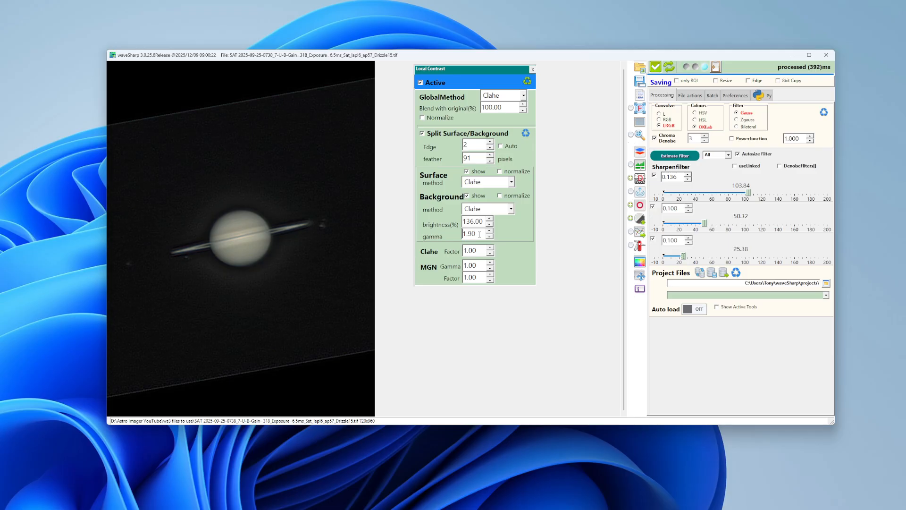
pyautogui.press('Up')
pyautogui.press('Up')
pyautogui.press('Up')
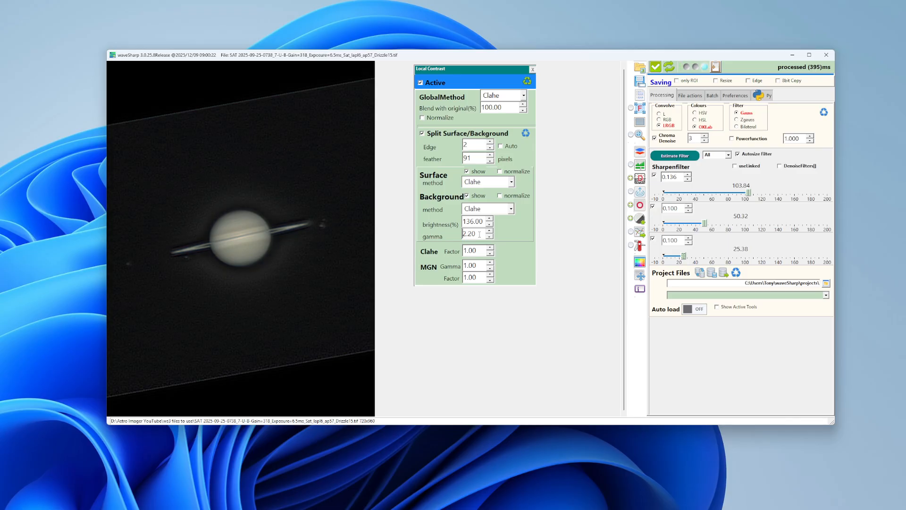